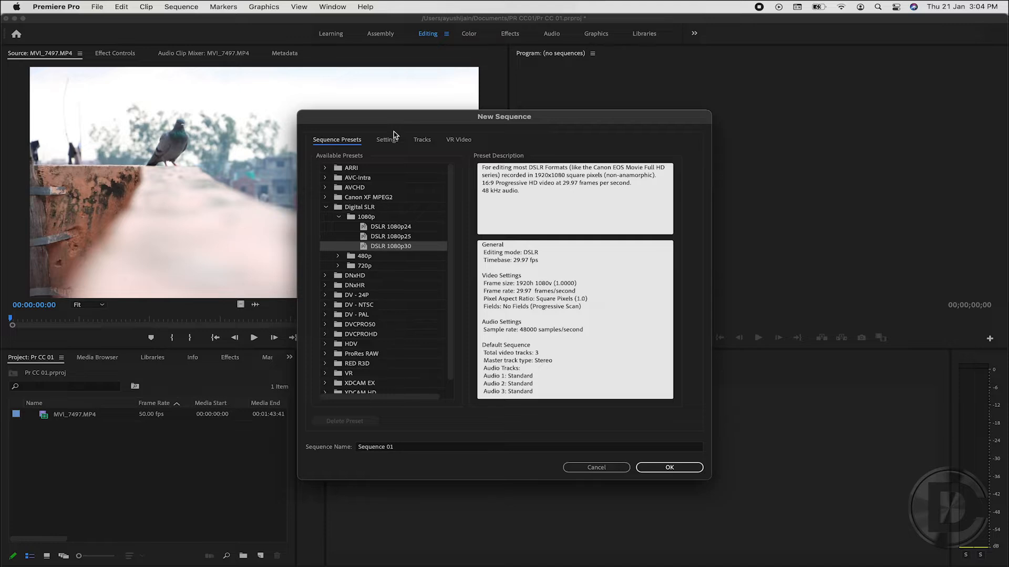
- Review the available timebase options in the new sequence's settings
{"action": "left_click", "coordinate": [389, 140]}
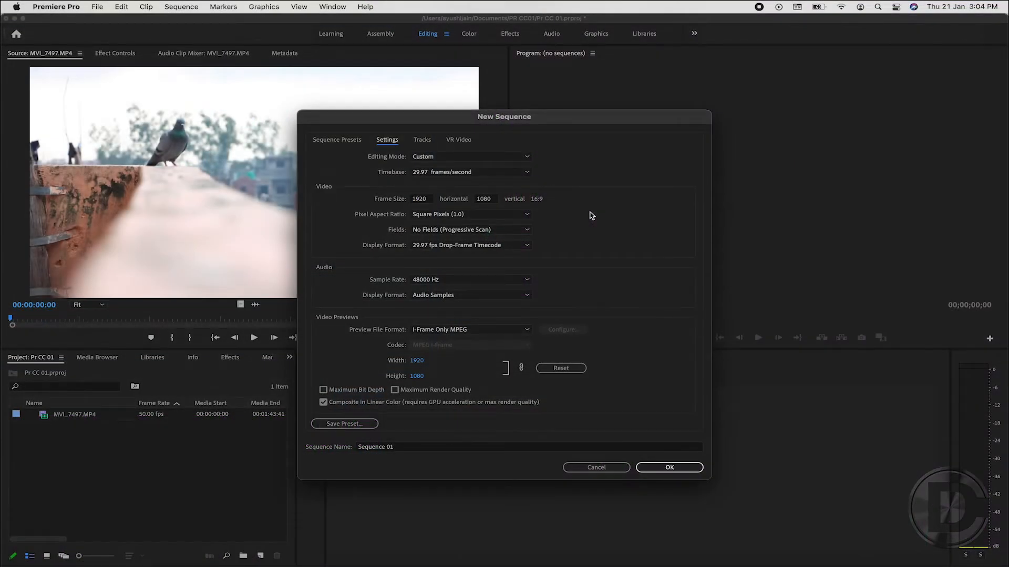
{"action": "left_click", "coordinate": [500, 175]}
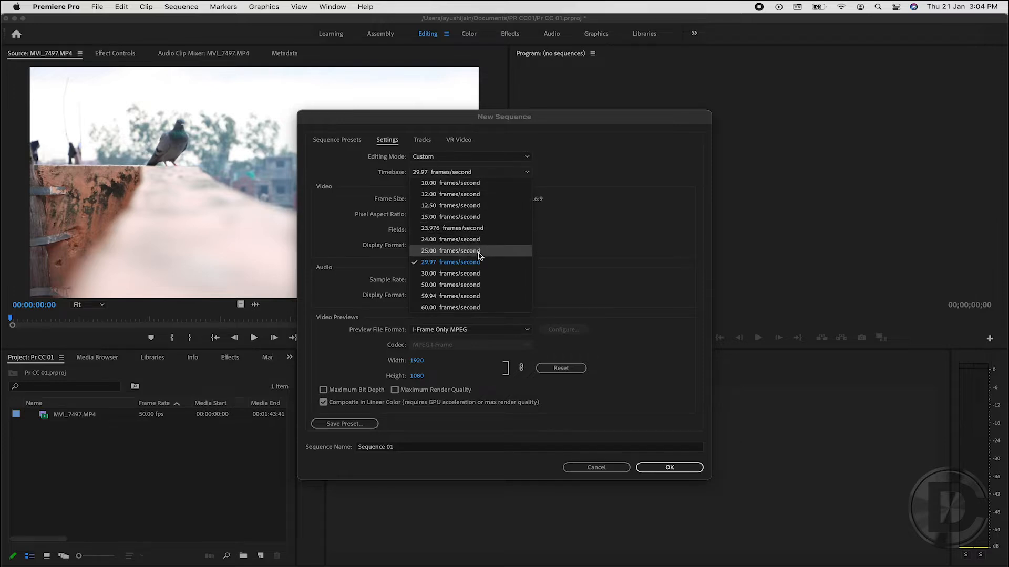
{"action": "left_click", "coordinate": [590, 167]}
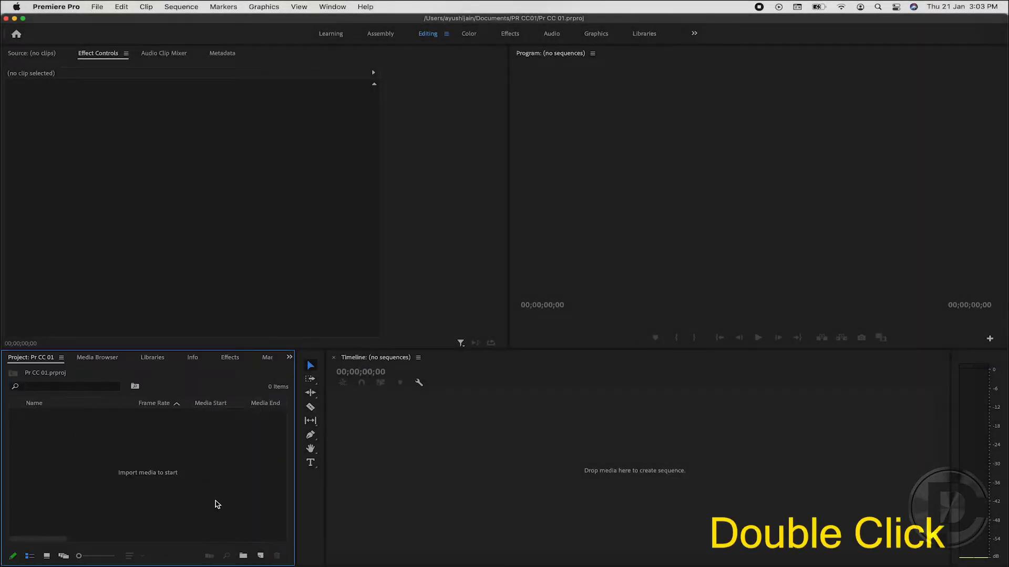
- Import the MVI_7497.MP4 video from the PR CC01 folder in Documents into the project
{"action": "double_click", "coordinate": [217, 505]}
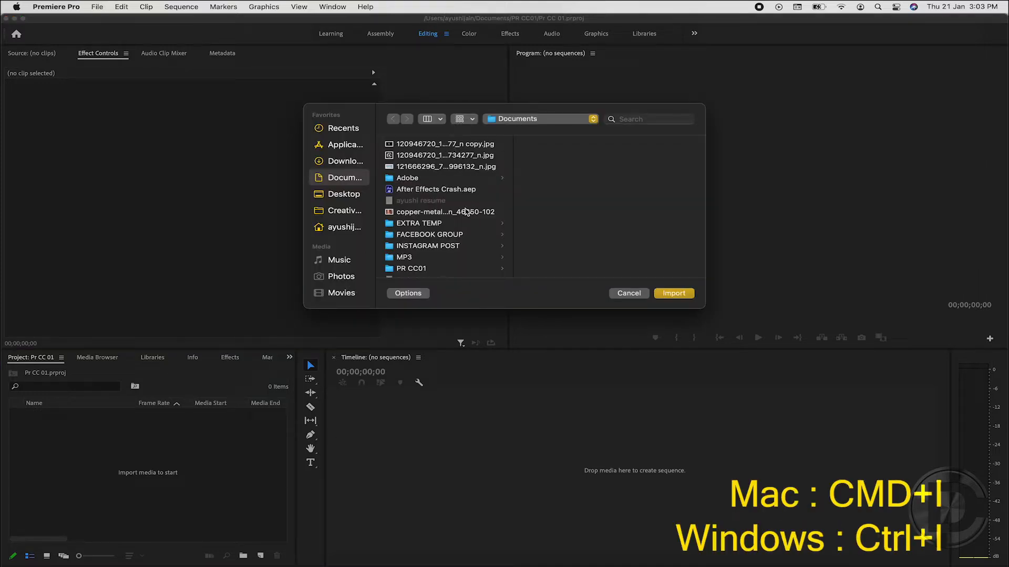
{"action": "scroll", "coordinate": [443, 253], "scroll_direction": "down", "scroll_amount": 2}
{"action": "left_click", "coordinate": [434, 252]}
{"action": "left_click", "coordinate": [543, 156]}
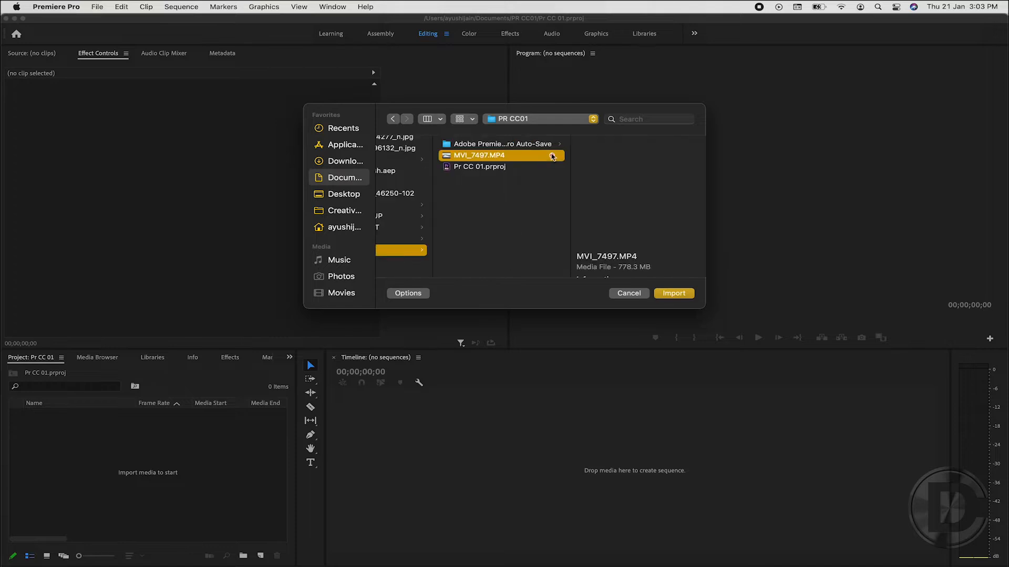
{"action": "left_click", "coordinate": [670, 295]}
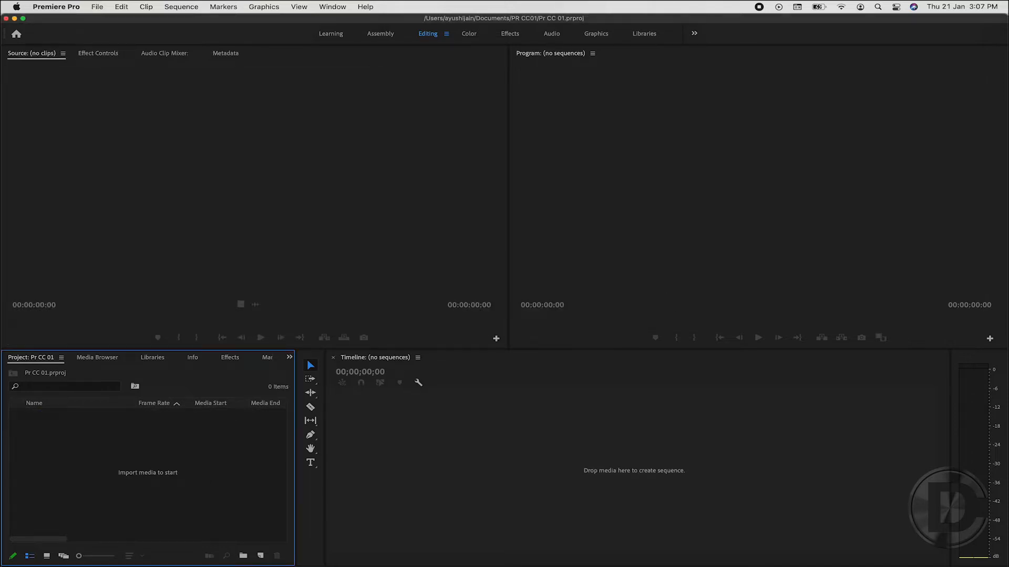
- Switch to Finder and bring MVI_7497.MP4 from the PR CC01 folder into the empty project
{"action": "left_click", "coordinate": [325, 552]}
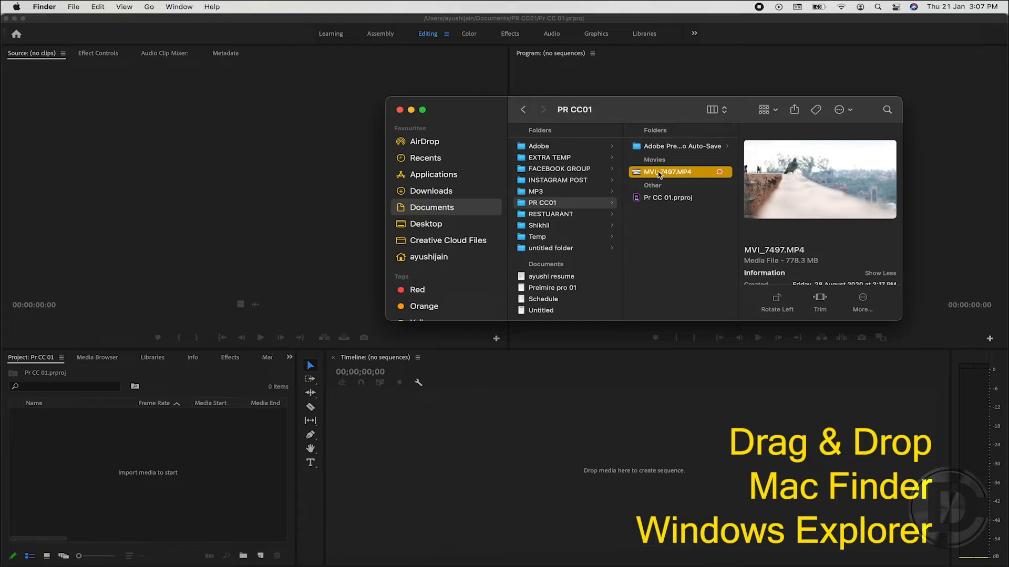
{"action": "left_click_drag", "start_coordinate": [641, 173], "coordinate": [223, 450]}
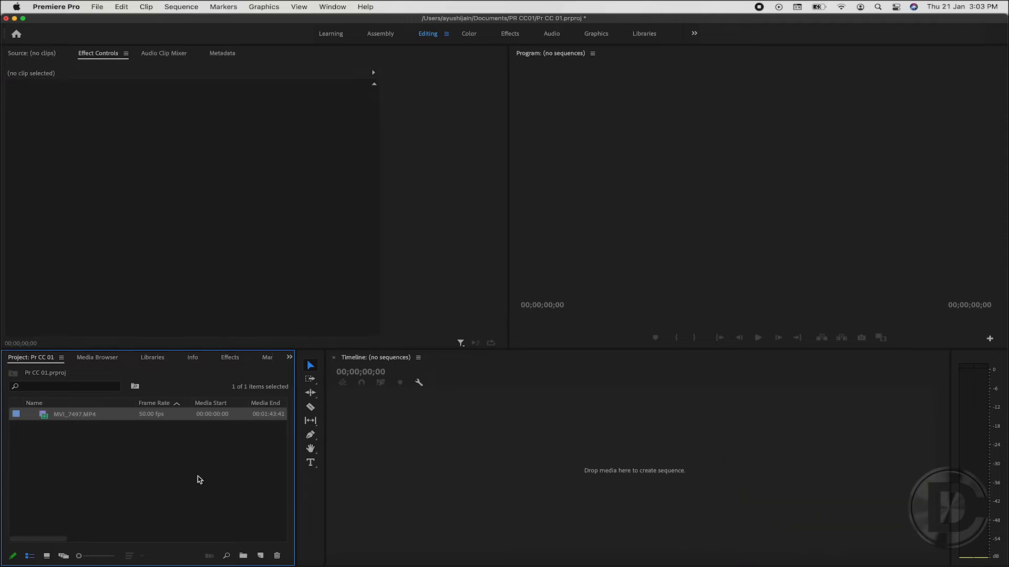
- Open the imported MVI_7497.MP4 clip in the Source monitor
{"action": "left_click", "coordinate": [200, 479]}
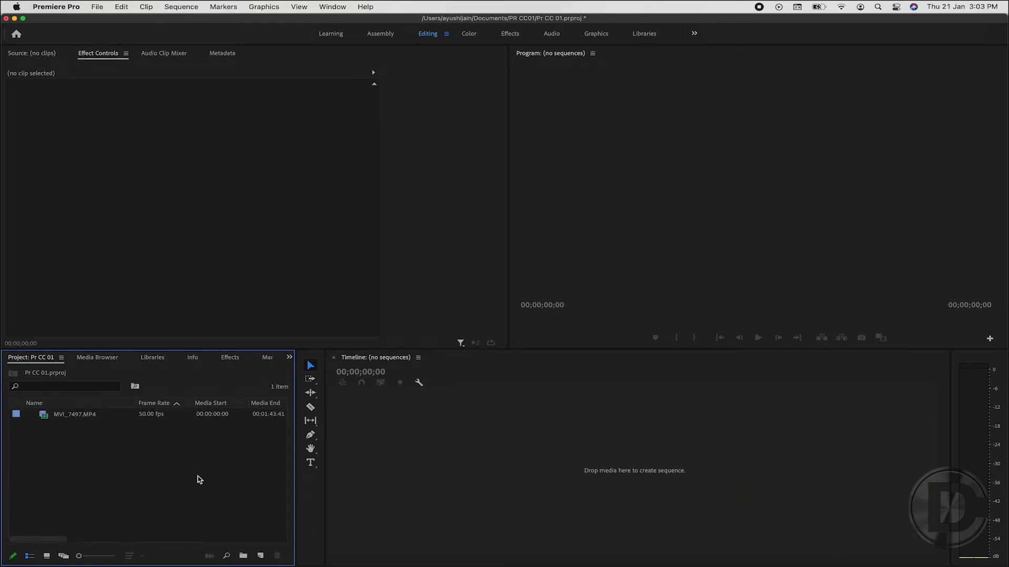
{"action": "double_click", "coordinate": [44, 418]}
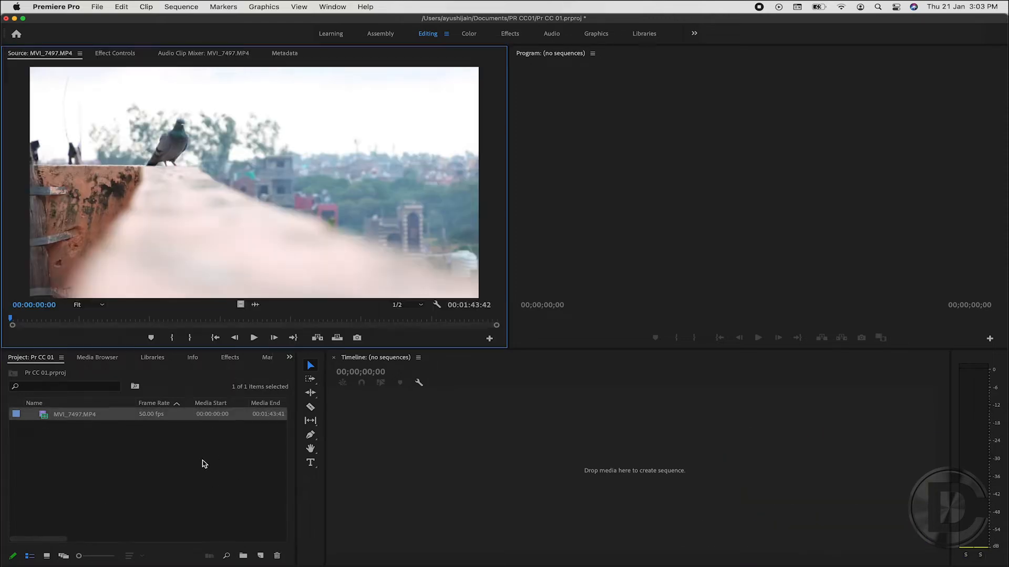
{"action": "left_click", "coordinate": [203, 462]}
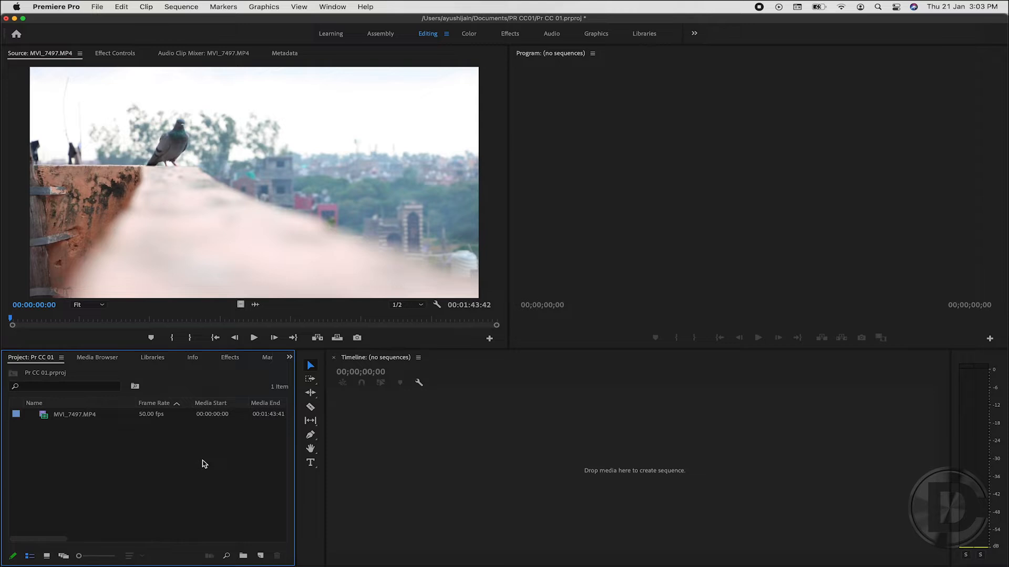
- Start a new sequence and examine the available camera preset folders, including Digital SLR, ARRI, Canon XF MPEG2, RED R3D and HDV
{"action": "left_click", "coordinate": [261, 556]}
{"action": "left_click", "coordinate": [275, 432]}
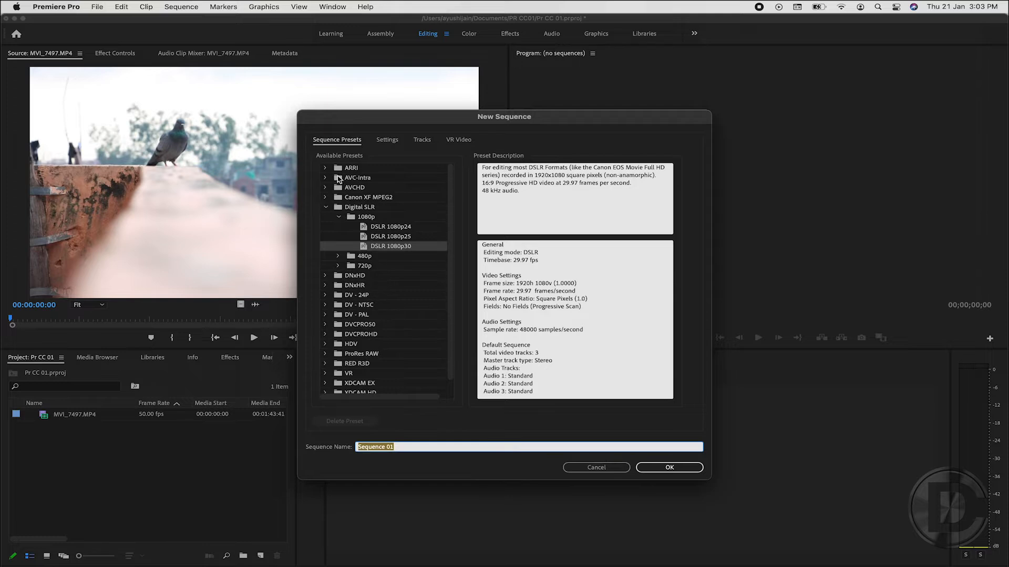
{"action": "left_click", "coordinate": [326, 207]}
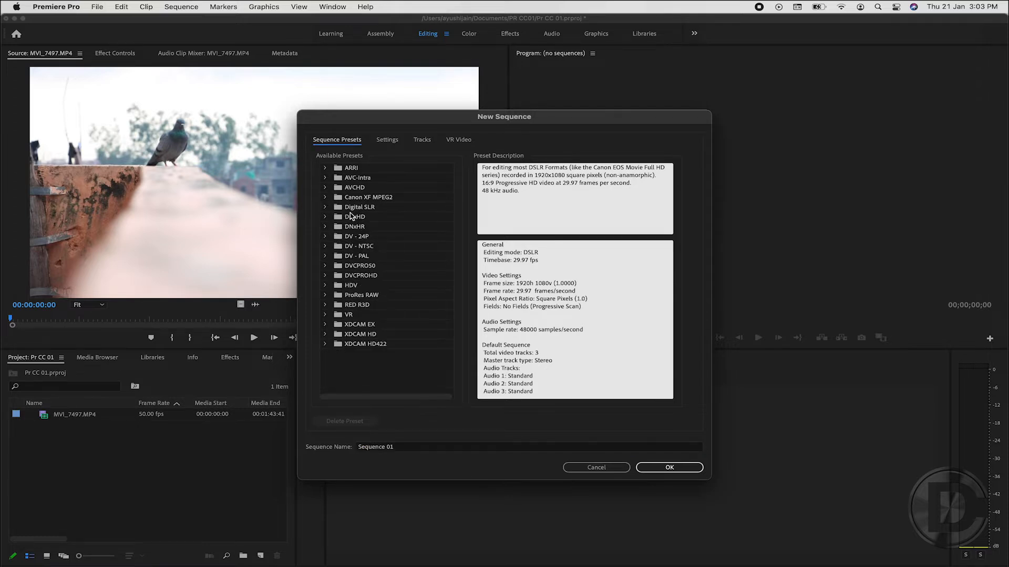
{"action": "left_click", "coordinate": [347, 168]}
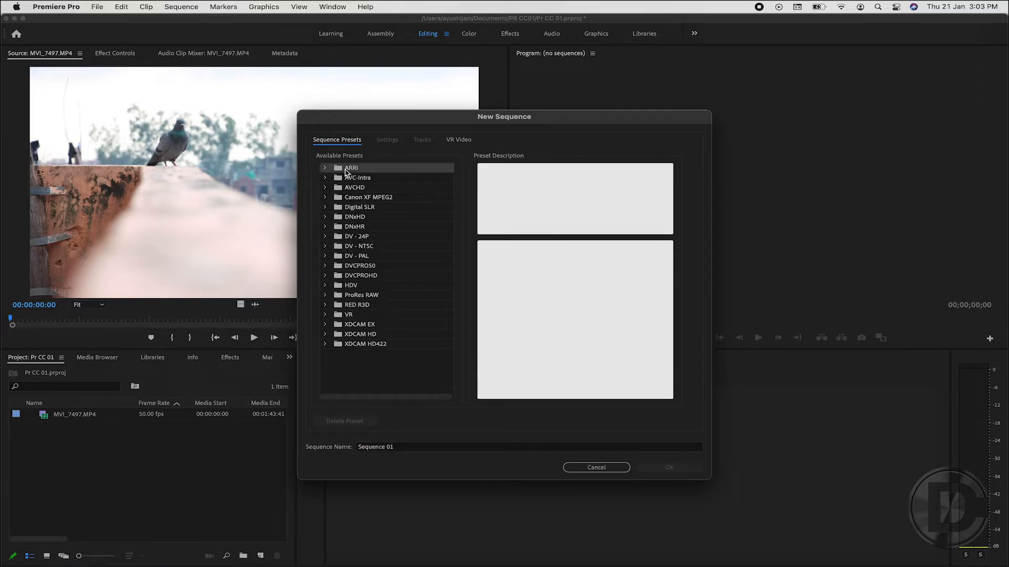
{"action": "left_click", "coordinate": [361, 198]}
{"action": "left_click", "coordinate": [324, 198]}
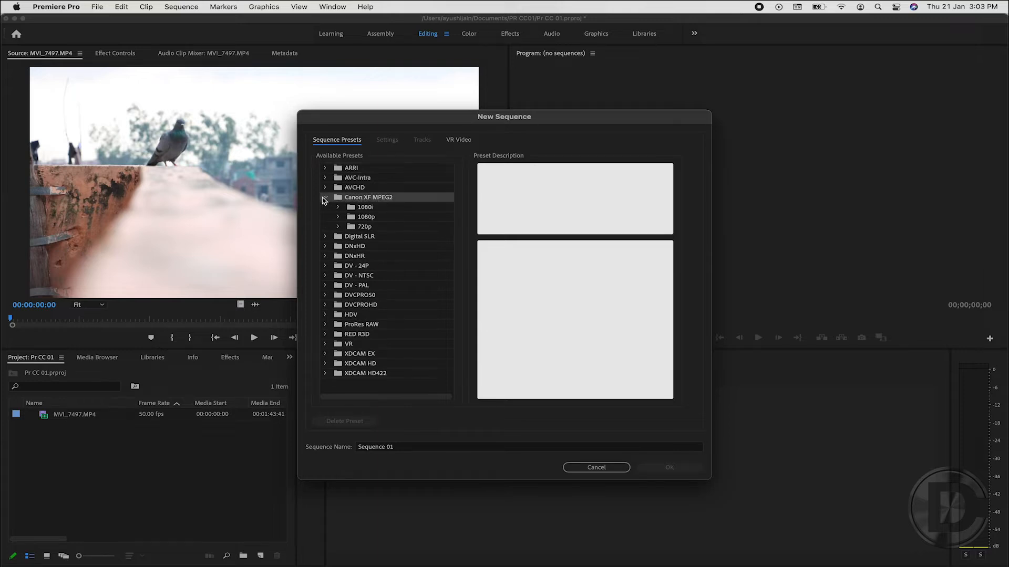
{"action": "left_click", "coordinate": [323, 198]}
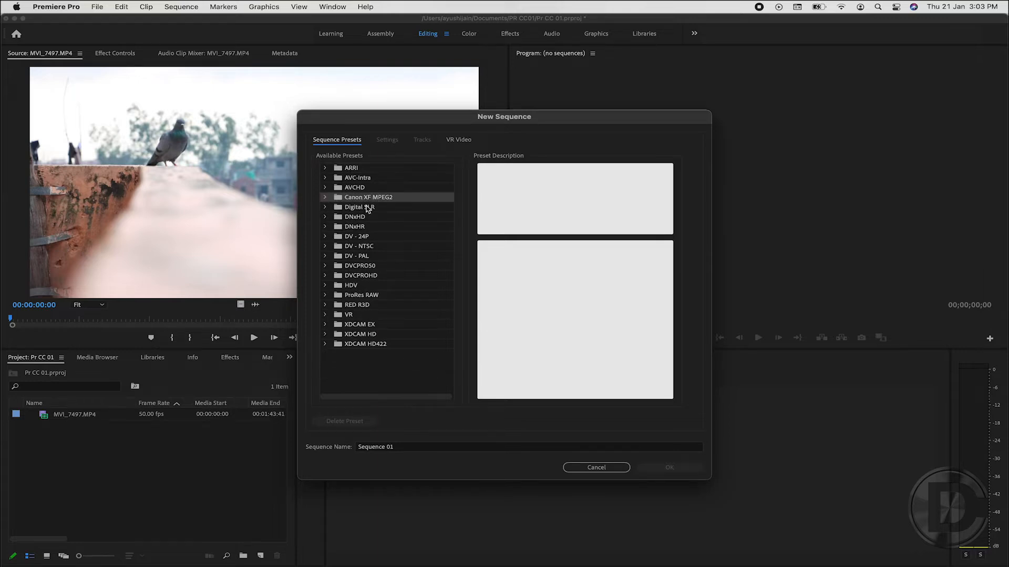
{"action": "left_click", "coordinate": [345, 295]}
{"action": "left_click", "coordinate": [362, 306]}
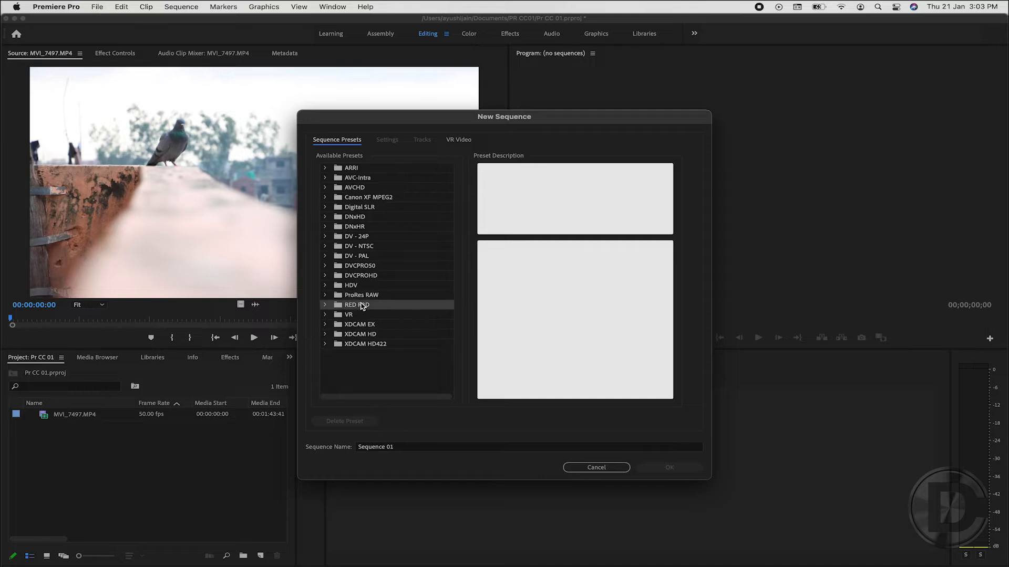
{"action": "left_click", "coordinate": [352, 286]}
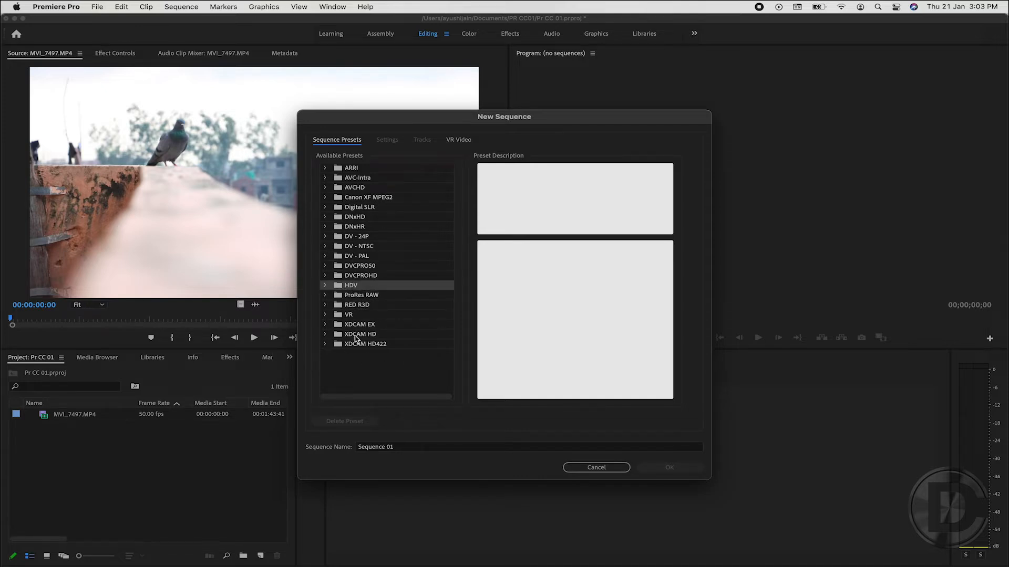
{"action": "left_click", "coordinate": [366, 367]}
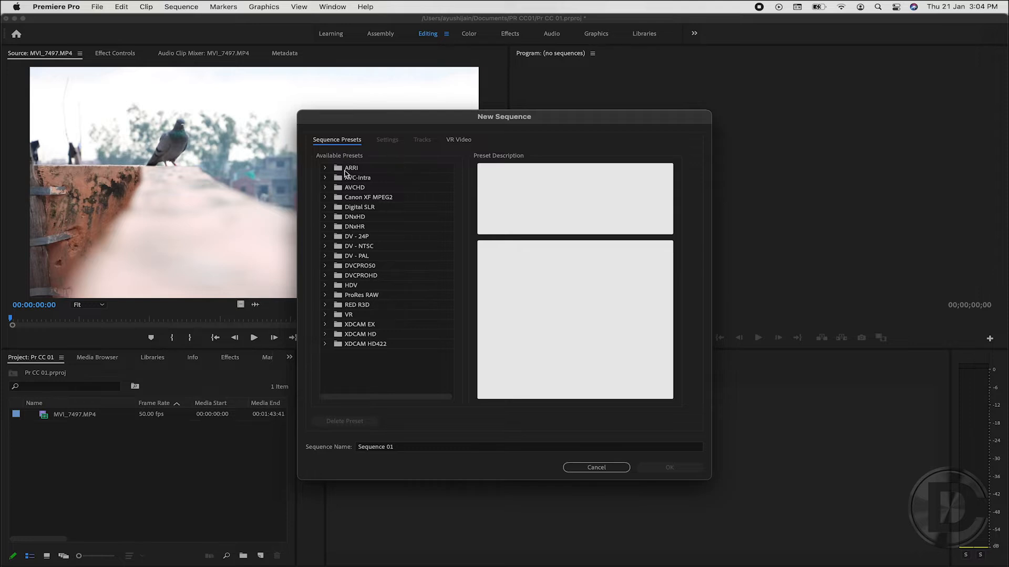
- Choose the DSLR 1080p30 preset for the new sequence and set its editing mode to Custom
{"action": "left_click", "coordinate": [325, 207]}
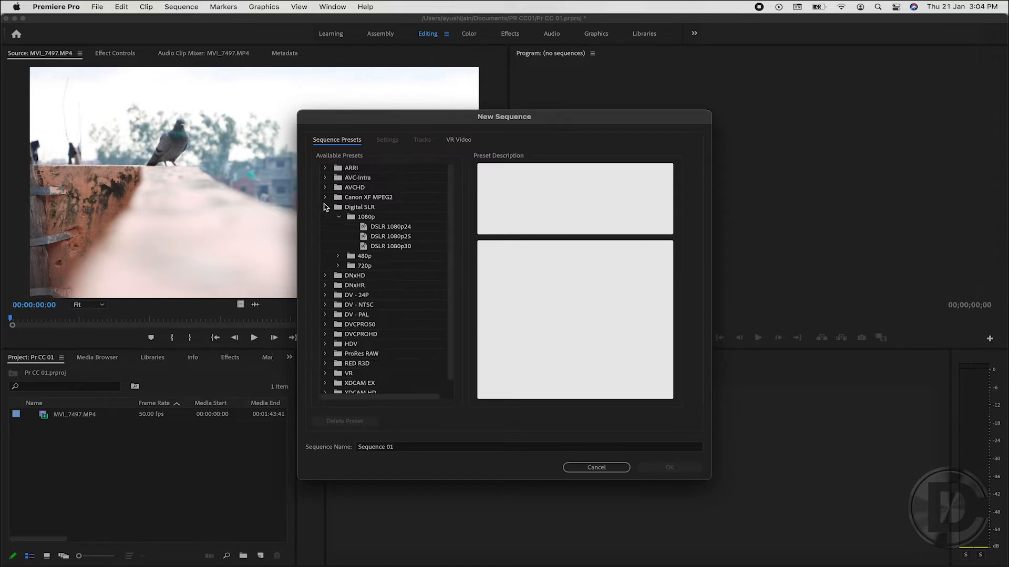
{"action": "left_click", "coordinate": [382, 249]}
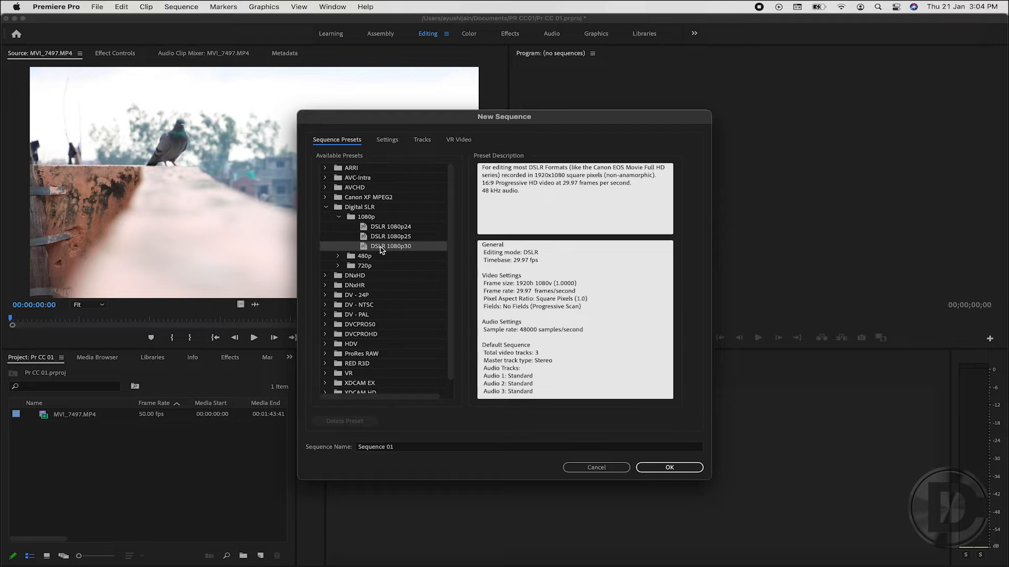
{"action": "left_click", "coordinate": [387, 140]}
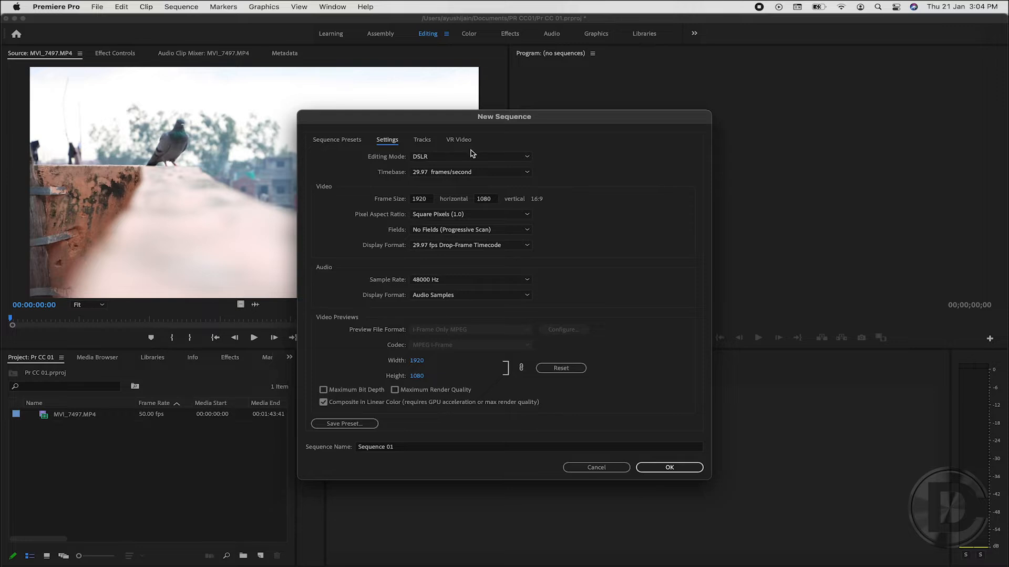
{"action": "left_click", "coordinate": [457, 157]}
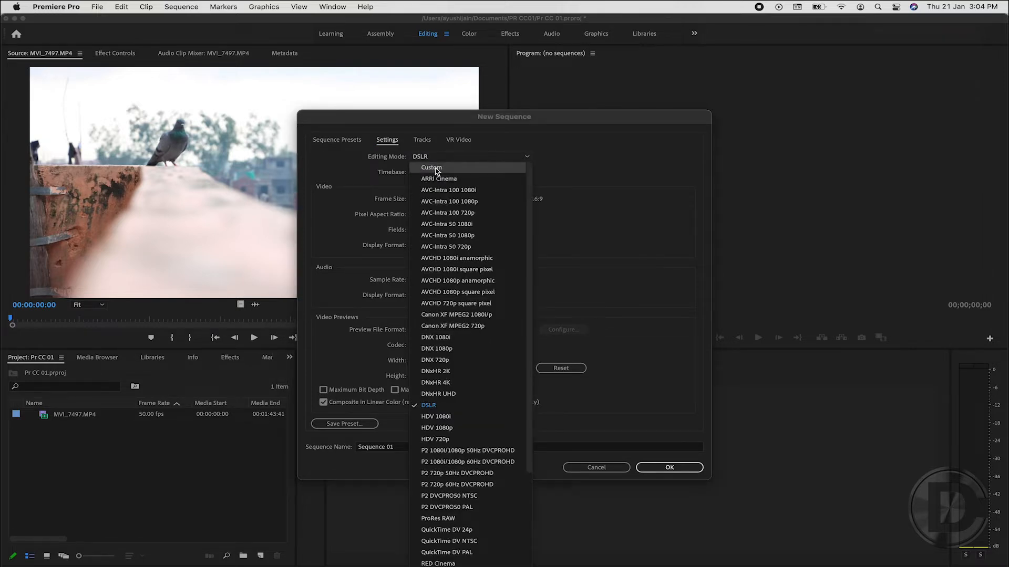
{"action": "left_click", "coordinate": [439, 168]}
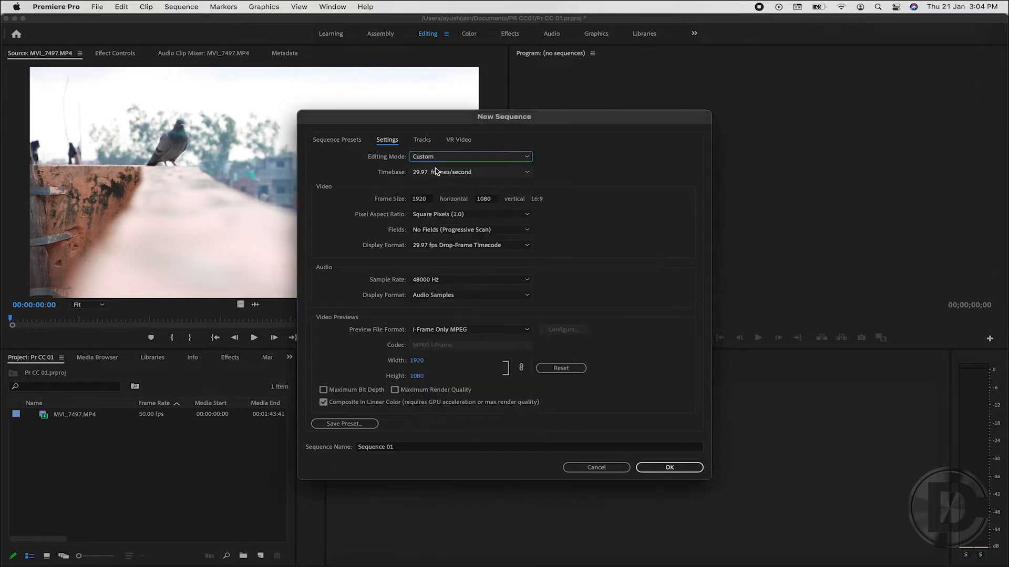
- Create Sequence 01 with a 1920 by 1080 frame size and 29.97 frames/second timebase, and delete it from the project
{"action": "left_click", "coordinate": [414, 200]}
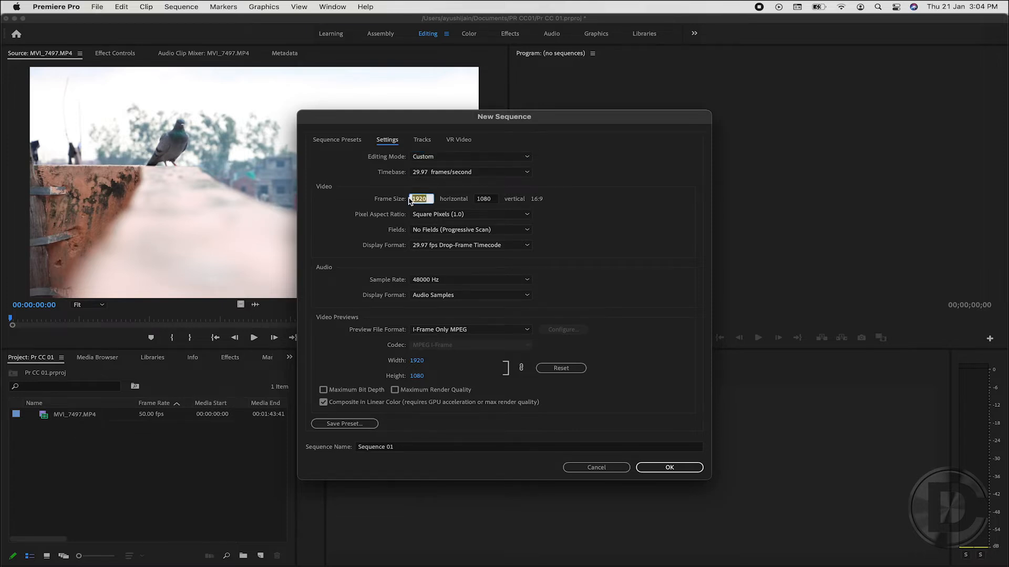
{"action": "left_click", "coordinate": [593, 215]}
{"action": "left_click", "coordinate": [498, 173]}
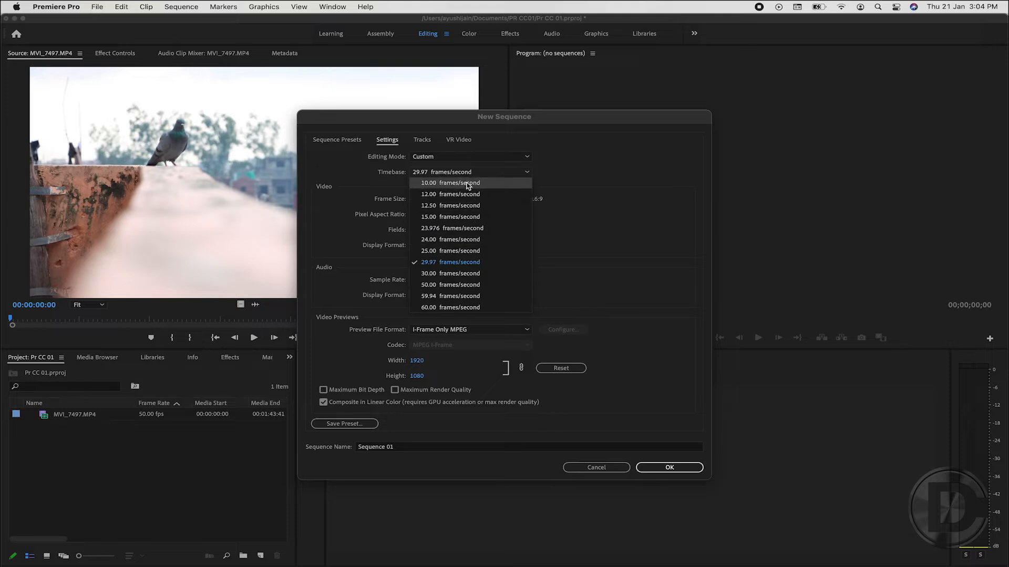
{"action": "left_click", "coordinate": [589, 166]}
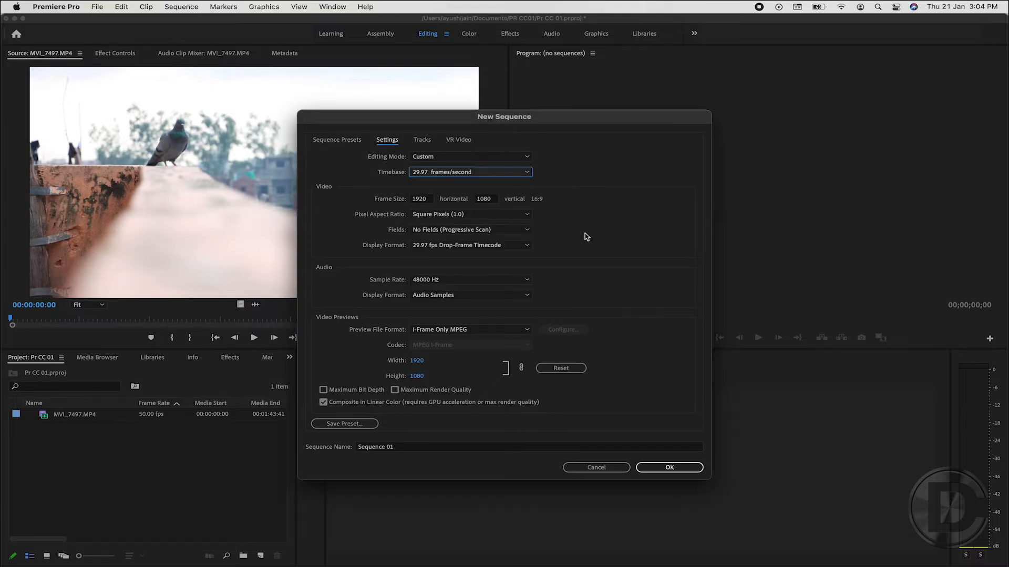
{"action": "left_click", "coordinate": [658, 468]}
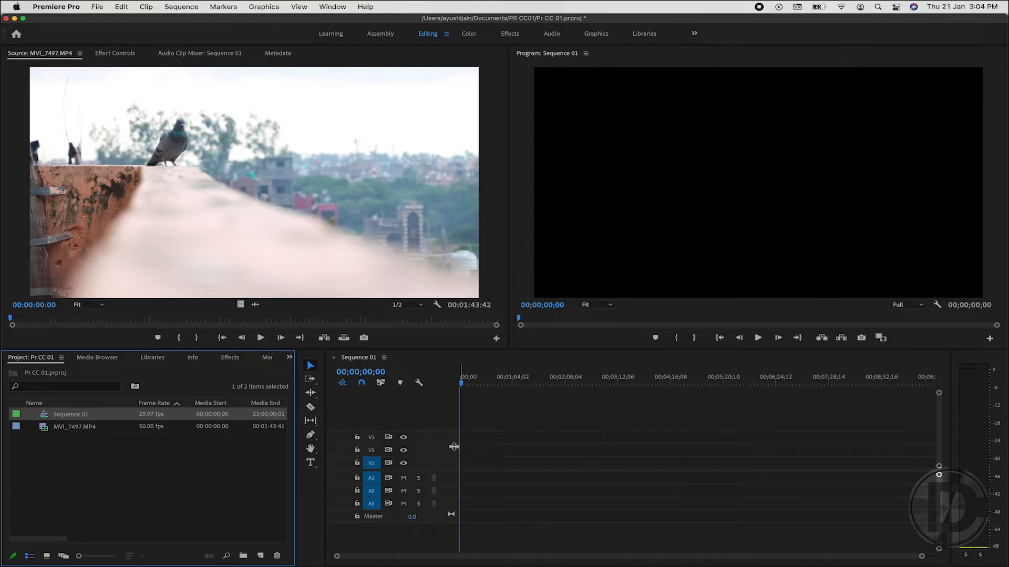
{"action": "key", "text": "Delete"}
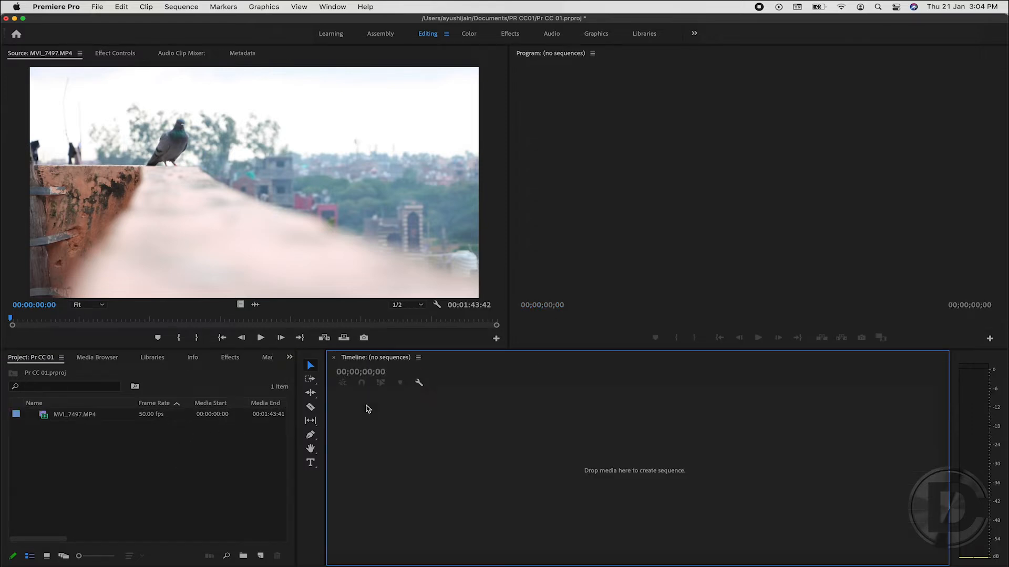
- Create a sequence matching MVI_7497.MP4 by placing the clip in the empty timeline
{"action": "left_click", "coordinate": [155, 461]}
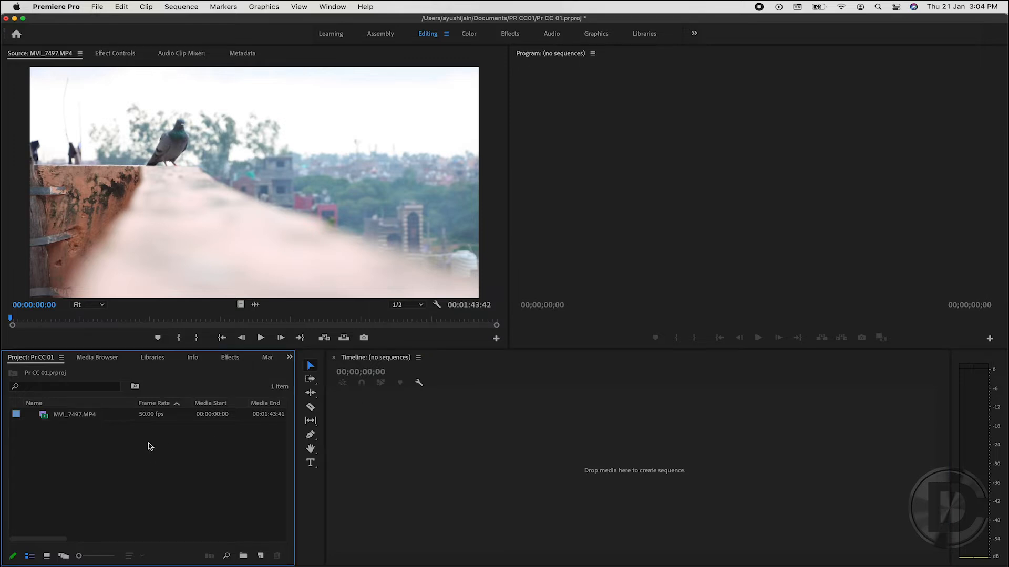
{"action": "left_click_drag", "start_coordinate": [44, 416], "coordinate": [602, 475]}
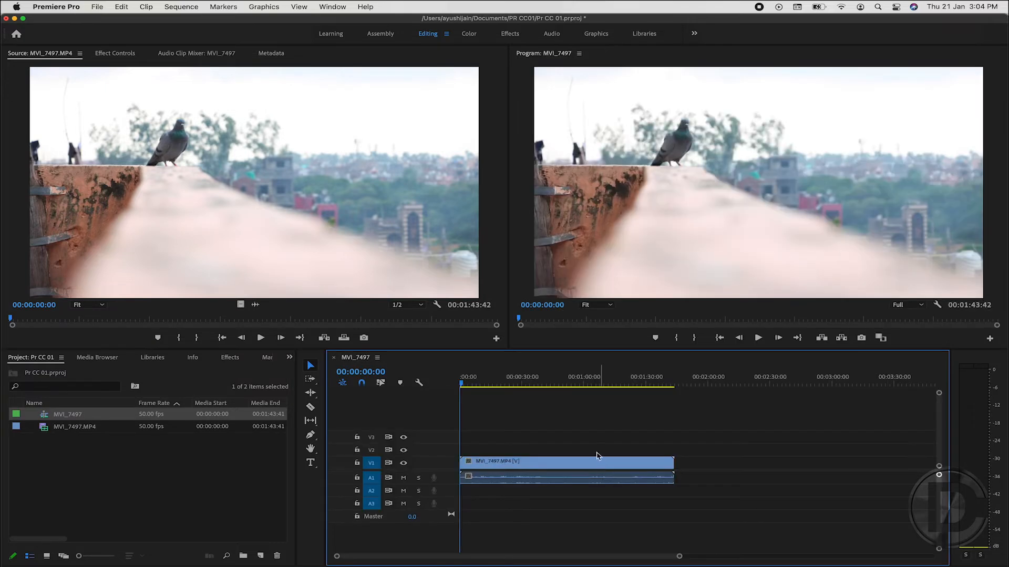
{"action": "mouse_move", "coordinate": [466, 378]}
{"action": "left_mouse_down"}
{"action": "mouse_move", "coordinate": [603, 380]}
{"action": "mouse_move", "coordinate": [459, 379]}
{"action": "left_mouse_up"}
- Examine the MVI_7497 sequence's settings, including the display format and timebase options, and leave them without changes
{"action": "left_click", "coordinate": [181, 7]}
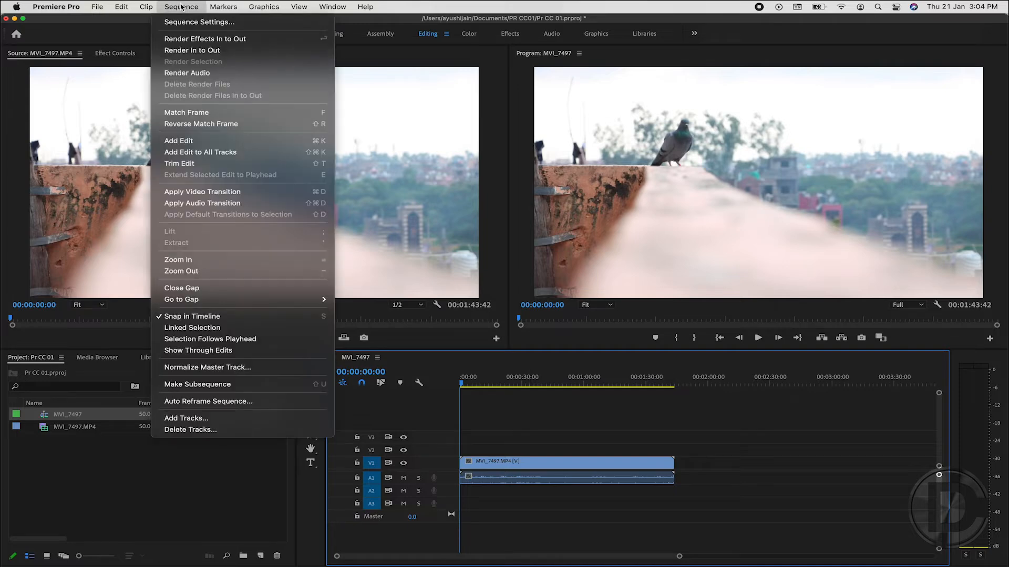
{"action": "left_click", "coordinate": [186, 22]}
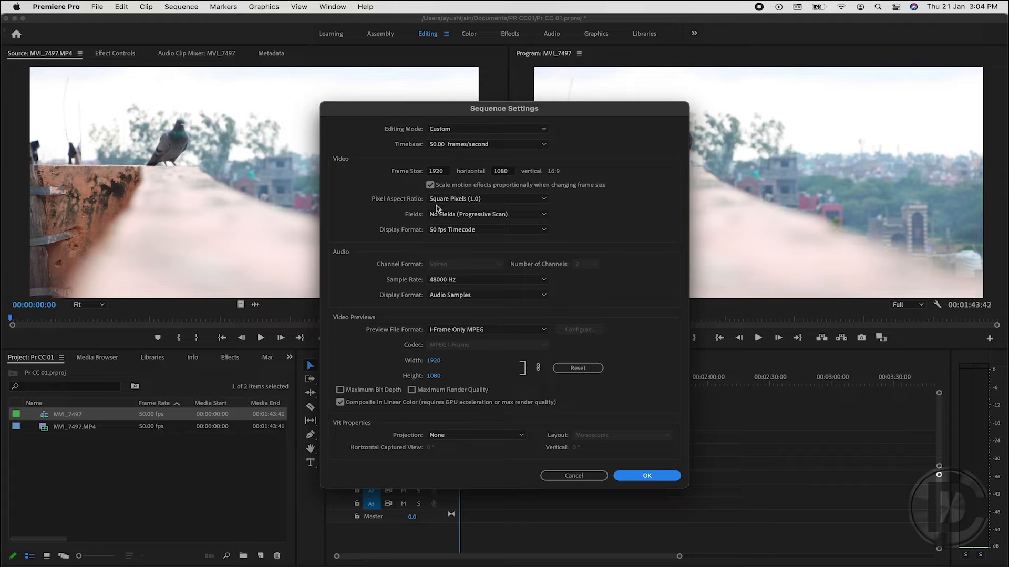
{"action": "left_click", "coordinate": [483, 231]}
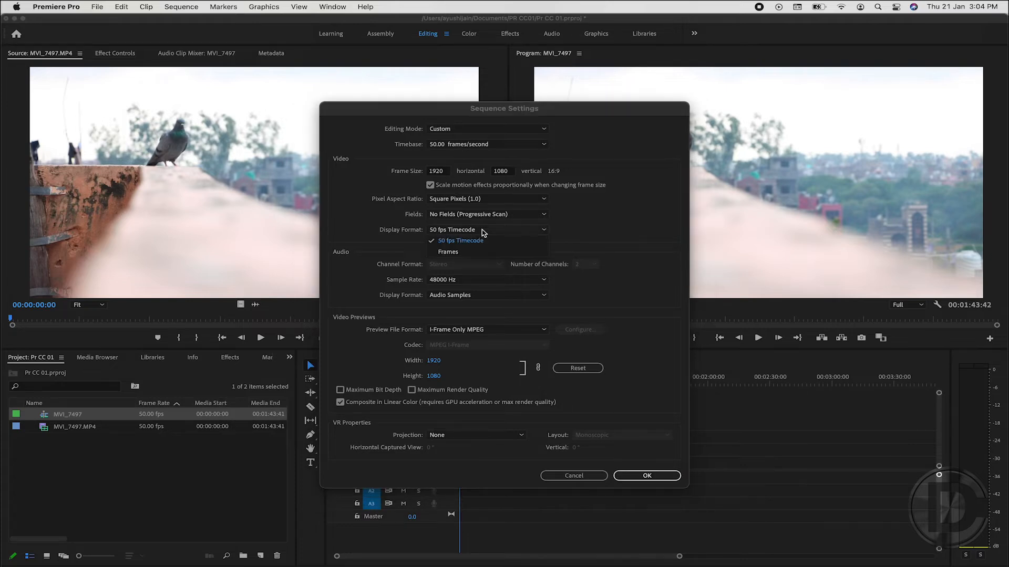
{"action": "left_click", "coordinate": [484, 233]}
{"action": "left_click", "coordinate": [468, 138]}
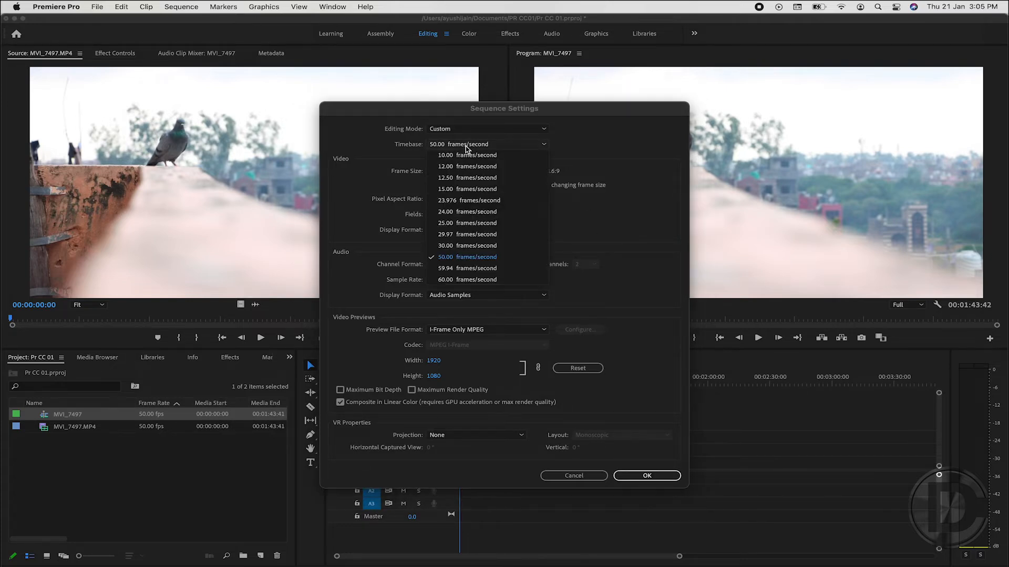
{"action": "left_click", "coordinate": [466, 147]}
{"action": "left_click", "coordinate": [575, 476]}
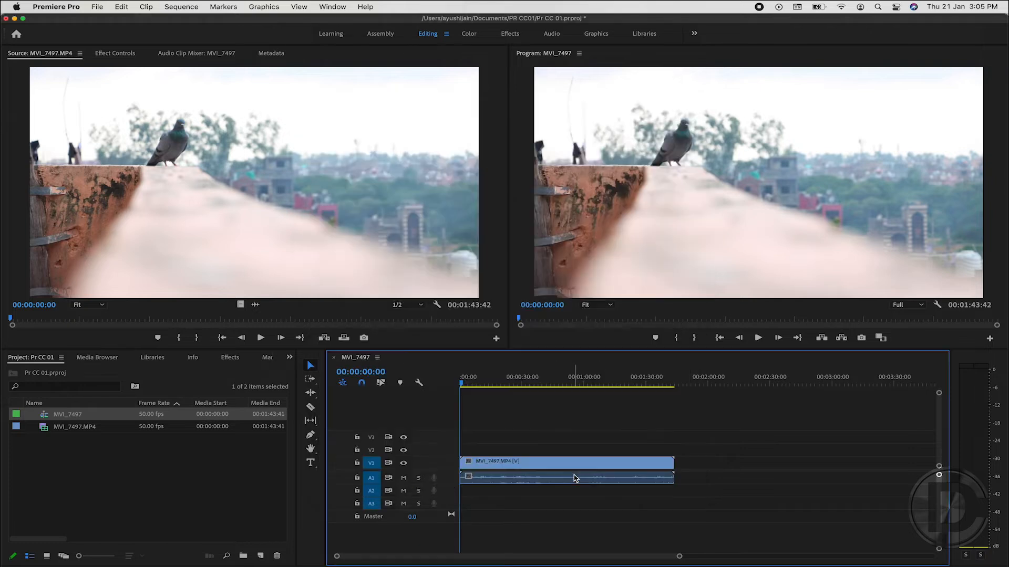
- Delete the MVI_7497 sequence and examine the source clip's frame rate, duration, video and audio info in the project columns
{"action": "key", "text": "Delete"}
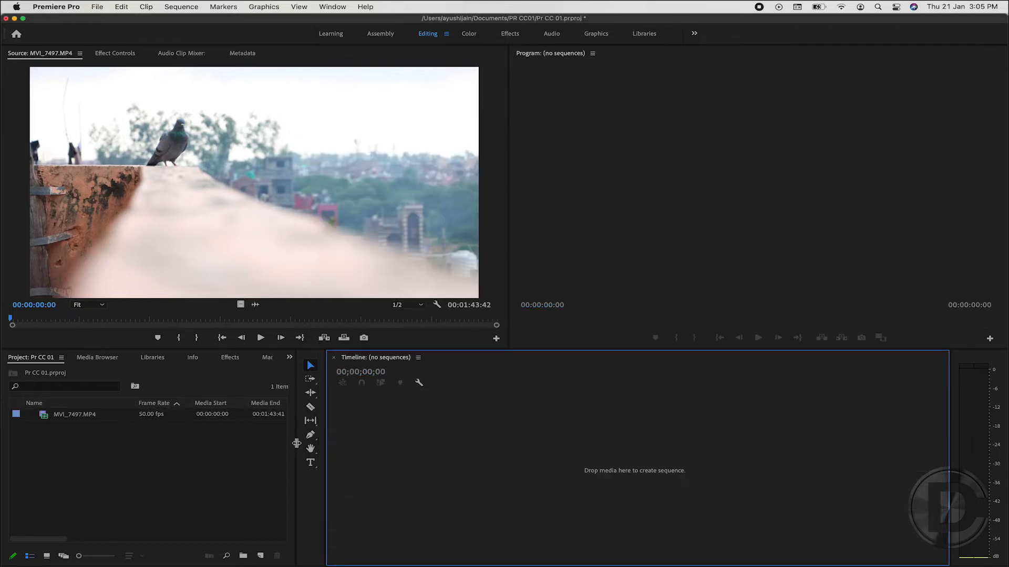
{"action": "left_click_drag", "start_coordinate": [297, 443], "coordinate": [787, 446]}
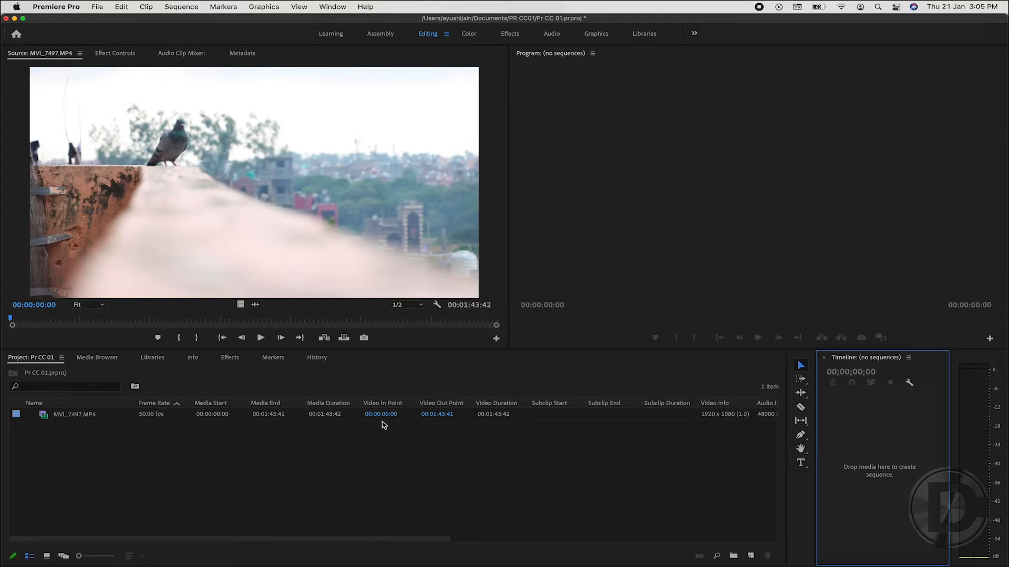
{"action": "scroll", "coordinate": [619, 419], "scroll_direction": "right", "scroll_amount": 5}
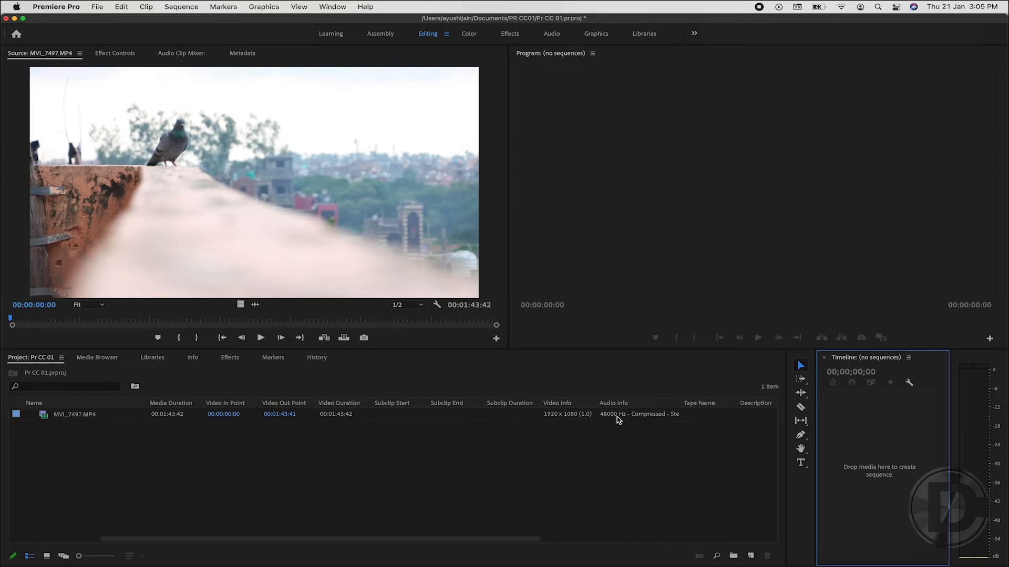
{"action": "scroll", "coordinate": [659, 452], "scroll_direction": "right", "scroll_amount": 5}
{"action": "scroll", "coordinate": [661, 455], "scroll_direction": "right", "scroll_amount": 2}
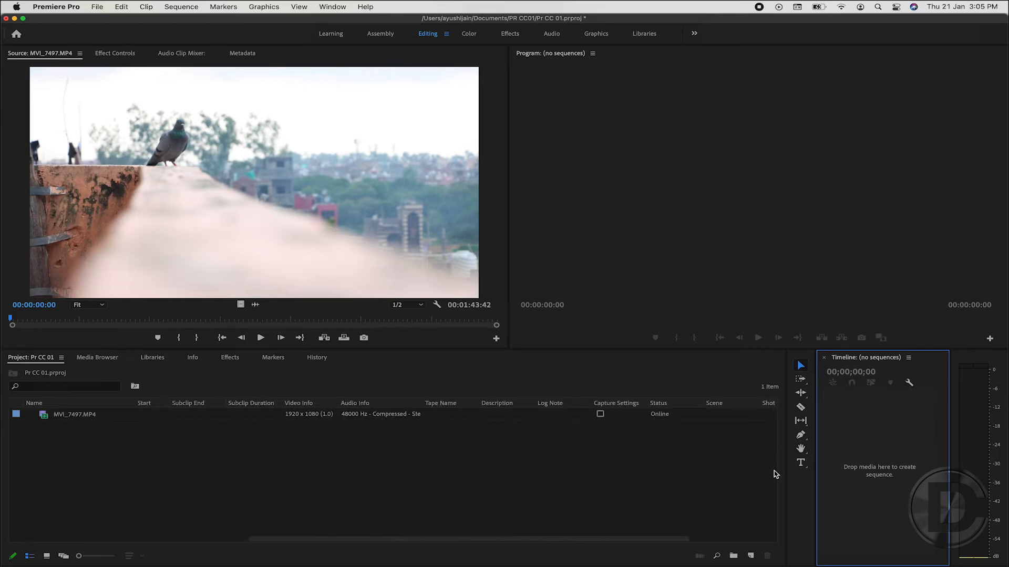
{"action": "left_click_drag", "start_coordinate": [783, 473], "coordinate": [294, 426]}
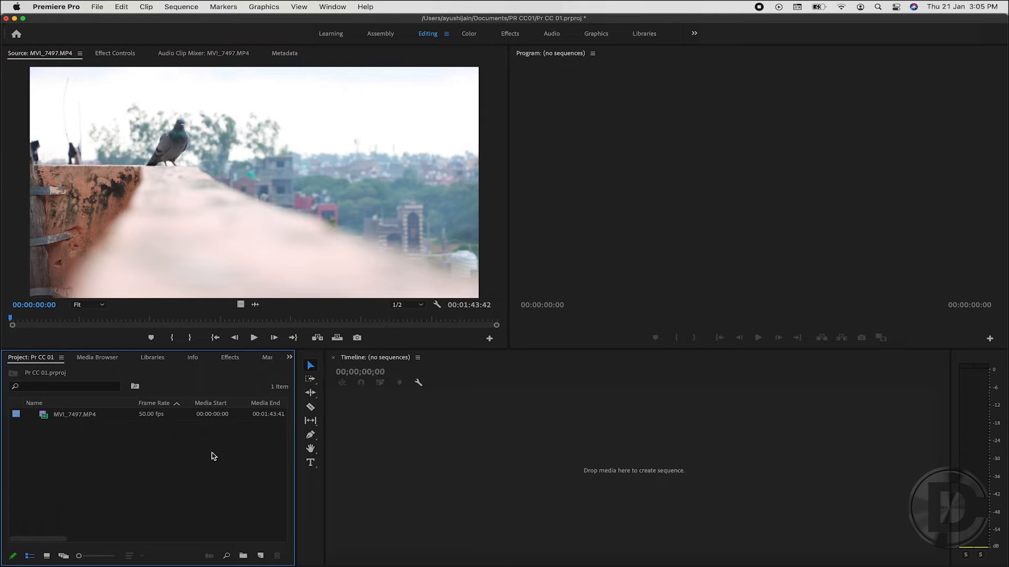
- Create Sequence 02 from the HDV 1080i25 (50i) preset
{"action": "left_click", "coordinate": [260, 556]}
{"action": "left_click", "coordinate": [286, 434]}
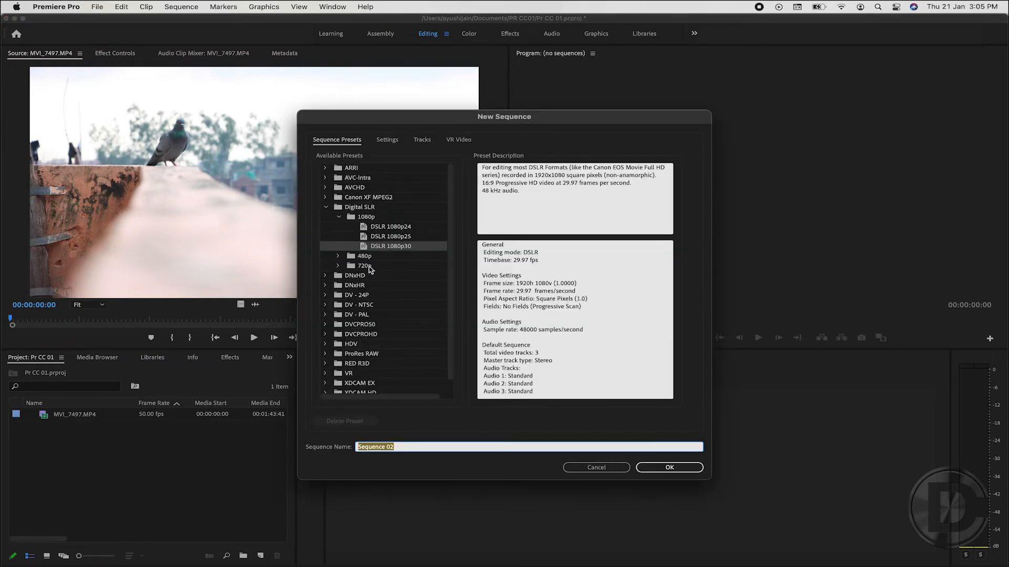
{"action": "scroll", "coordinate": [365, 371], "scroll_direction": "down", "scroll_amount": 1}
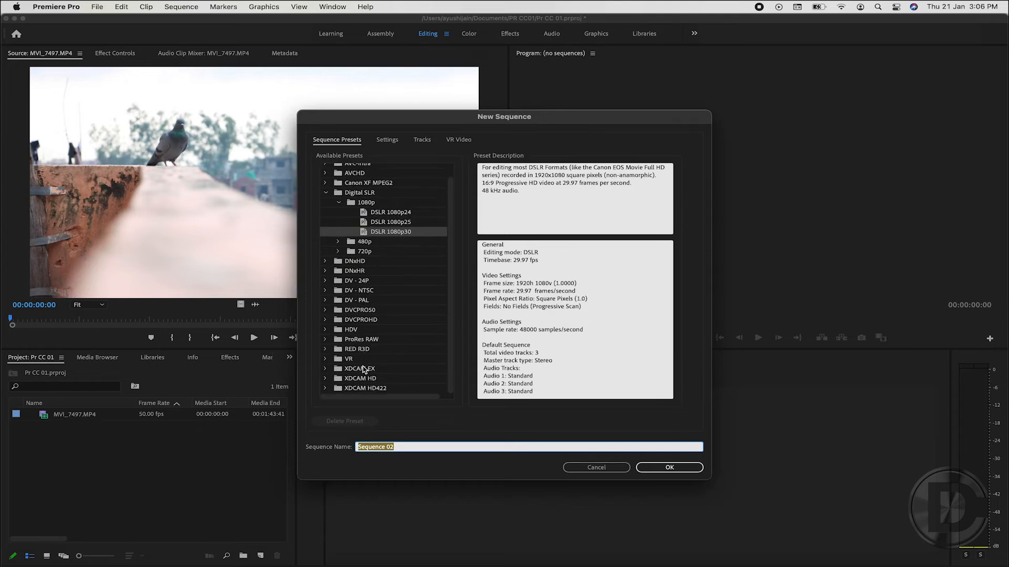
{"action": "left_click", "coordinate": [324, 330]}
{"action": "scroll", "coordinate": [381, 355], "scroll_direction": "down", "scroll_amount": 1}
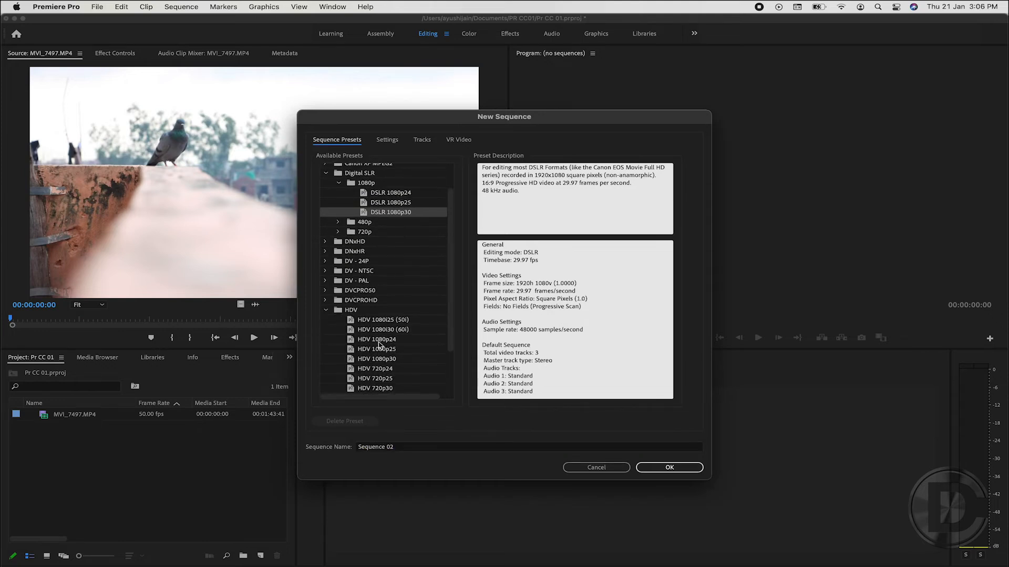
{"action": "left_click", "coordinate": [381, 322]}
{"action": "left_click_drag", "start_coordinate": [538, 261], "coordinate": [487, 263]}
{"action": "left_click", "coordinate": [640, 471]}
- Place MVI_7497.MP4 at the start of Sequence 02, keeping the existing sequence settings
{"action": "left_click_drag", "start_coordinate": [44, 428], "coordinate": [462, 481]}
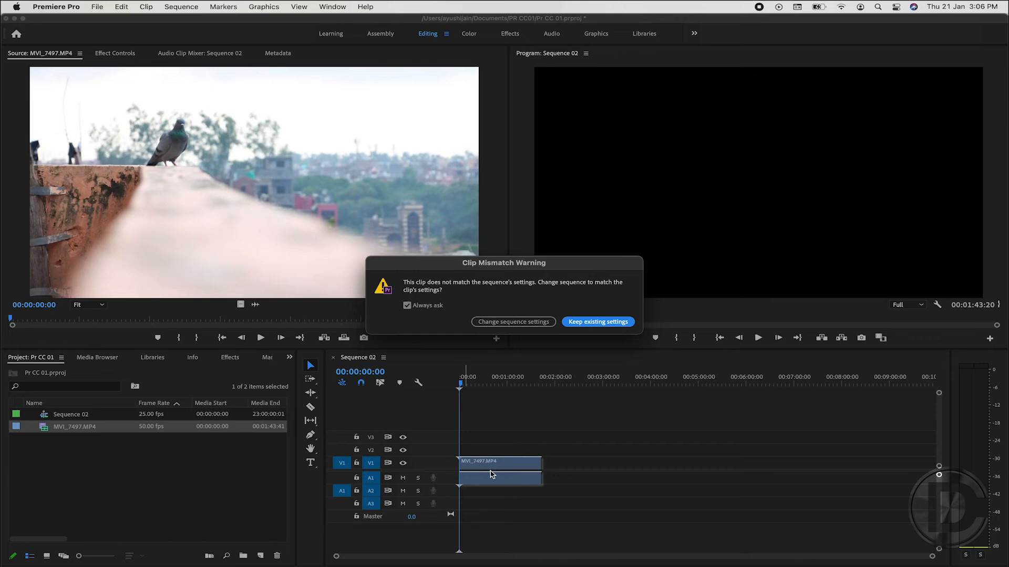
{"action": "left_click", "coordinate": [586, 322]}
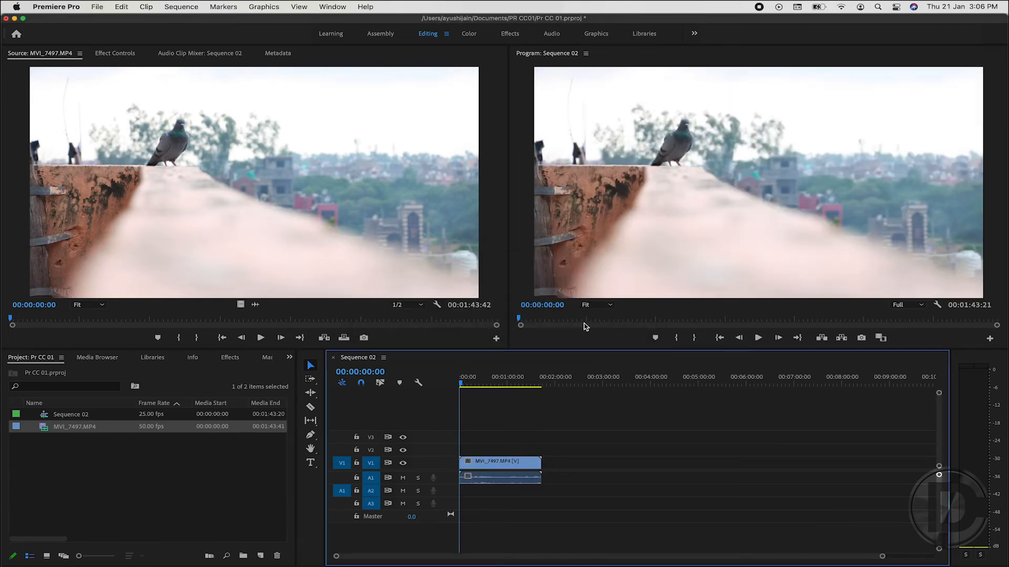
{"action": "mouse_move", "coordinate": [463, 379]}
{"action": "left_mouse_down"}
{"action": "mouse_move", "coordinate": [534, 386]}
{"action": "mouse_move", "coordinate": [461, 383]}
{"action": "left_mouse_up"}
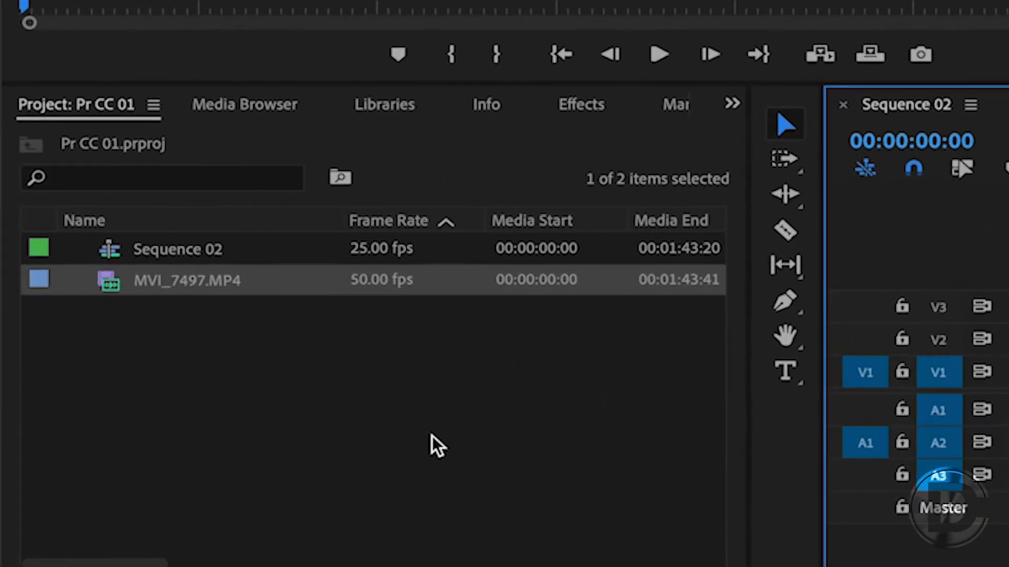
{"action": "left_click", "coordinate": [430, 336]}
{"action": "left_click", "coordinate": [217, 237]}
{"action": "left_click", "coordinate": [135, 203]}
{"action": "left_click", "coordinate": [427, 207]}
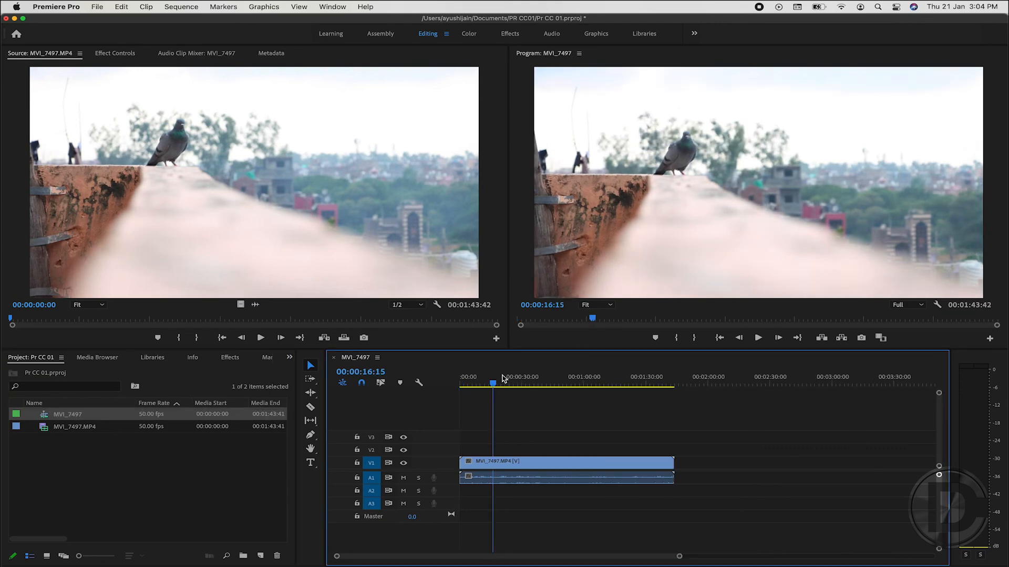
- Return the playhead to the start, review the MVI_7497 sequence's settings without changing them, and delete the sequence
{"action": "left_click_drag", "start_coordinate": [496, 383], "coordinate": [461, 384]}
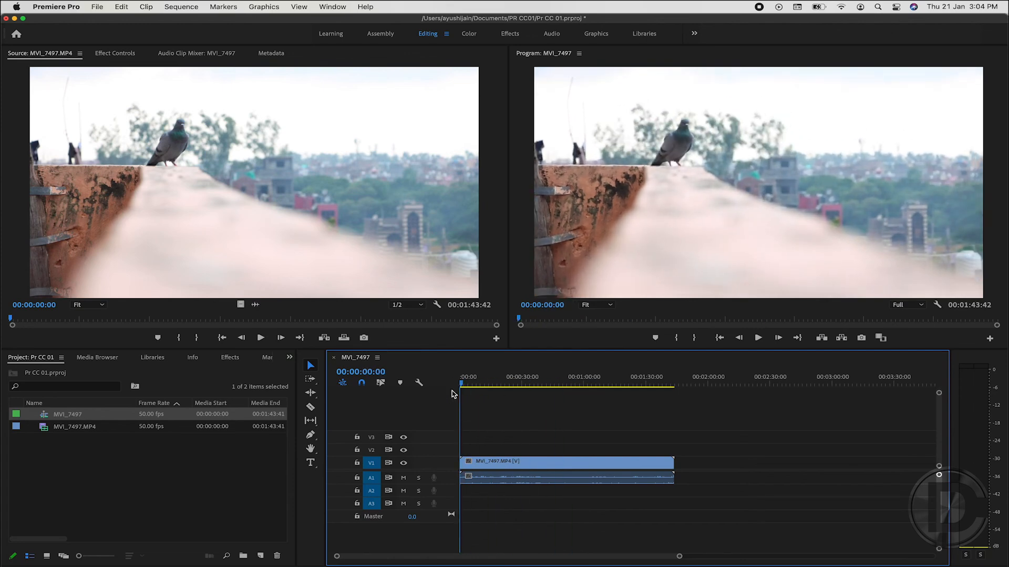
{"action": "left_click", "coordinate": [181, 6]}
{"action": "left_click", "coordinate": [199, 18]}
{"action": "left_click", "coordinate": [465, 145]}
{"action": "left_click", "coordinate": [574, 172]}
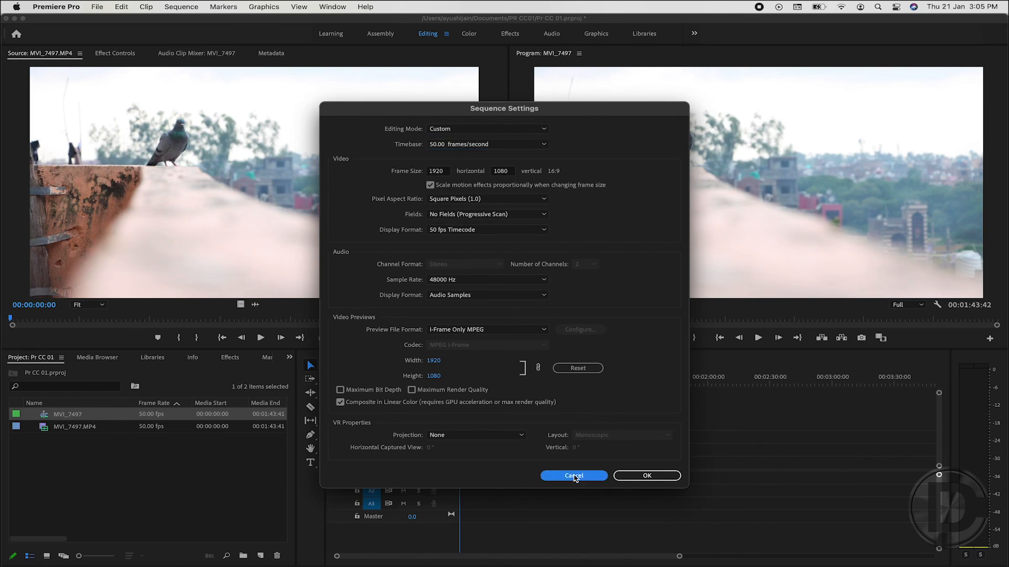
{"action": "left_click", "coordinate": [574, 476]}
{"action": "key", "text": "Delete"}
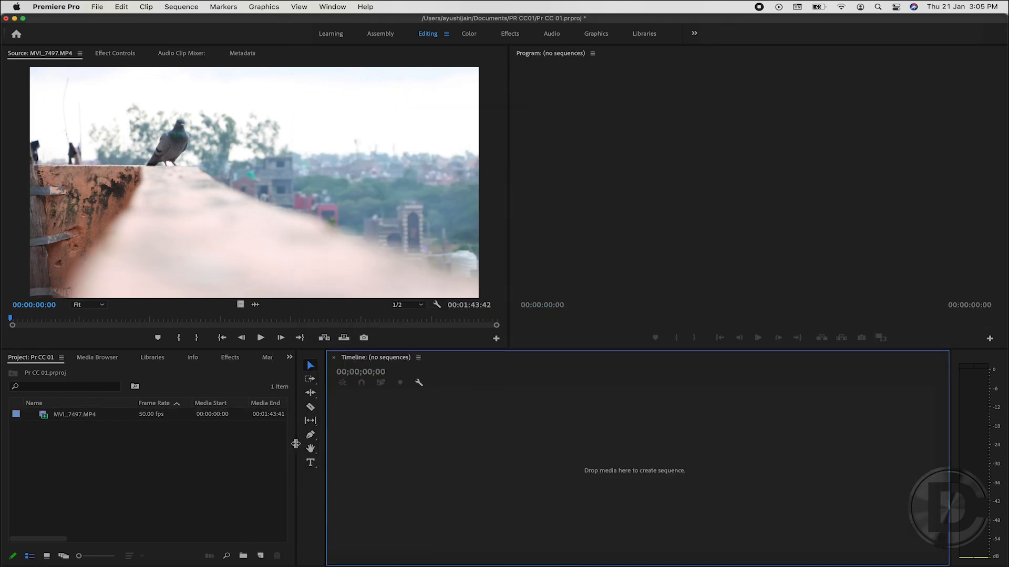